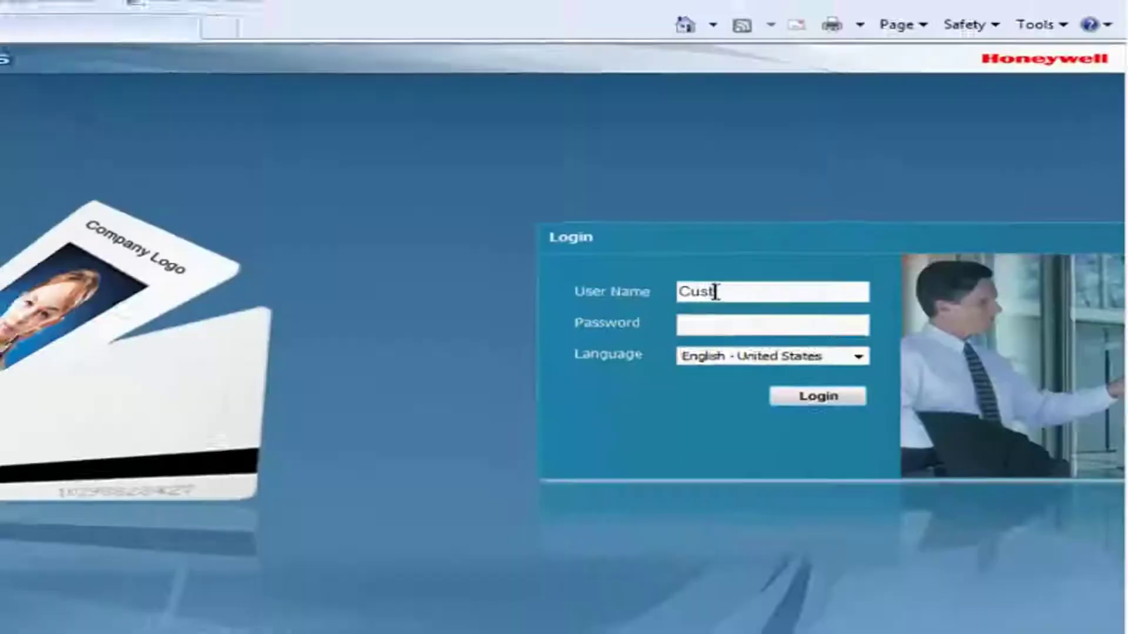
type("omer")
Step: Log in as administrator by entering the password and submitting the credentials
left_click(519, 267)
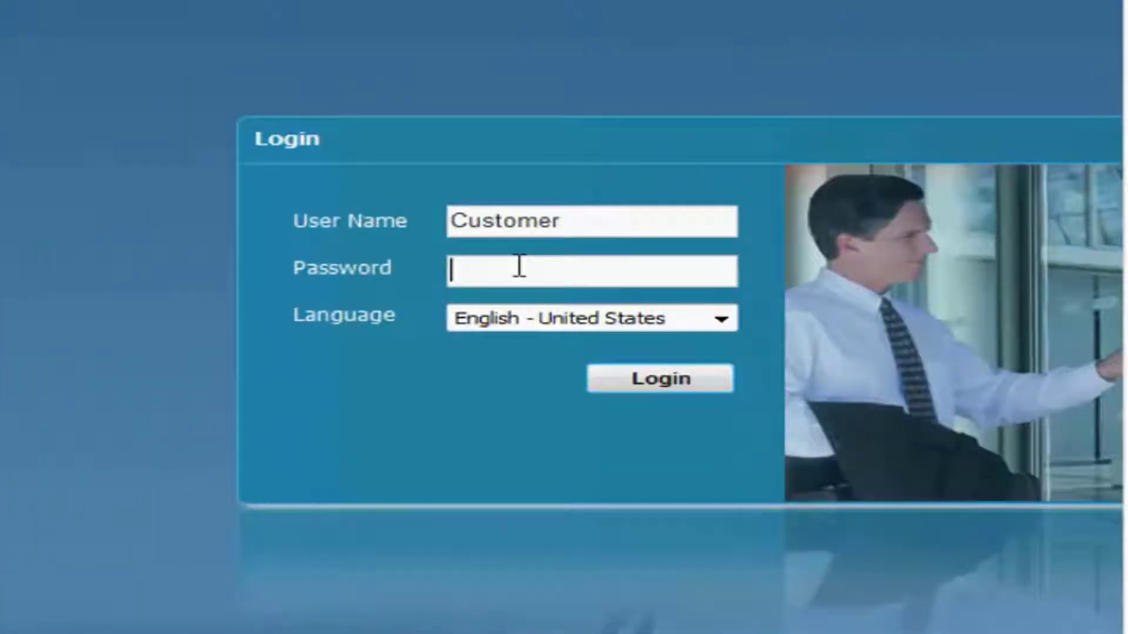
type("••••••••")
key("Return")
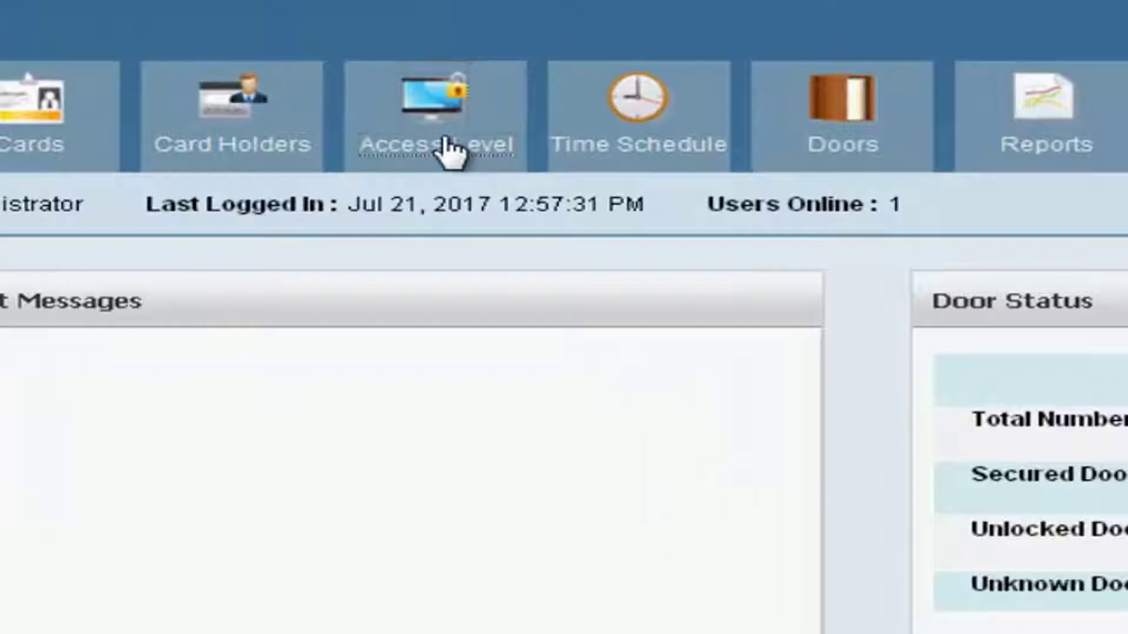
Step: Start a new access level named 'Total' on the Access Level page
left_click(451, 150)
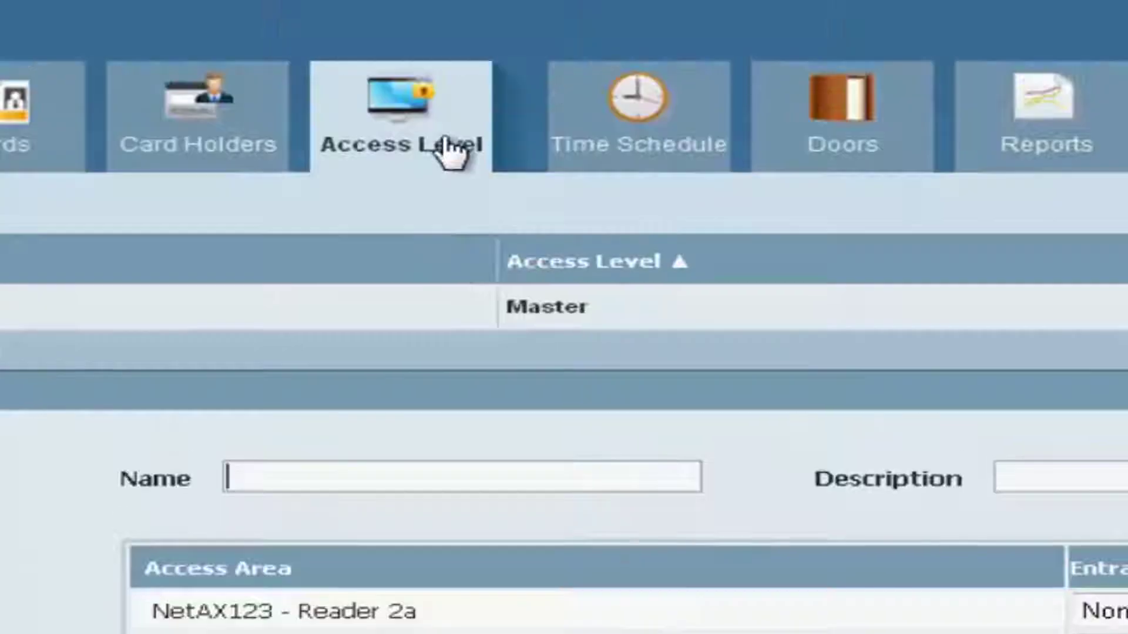
left_click(300, 474)
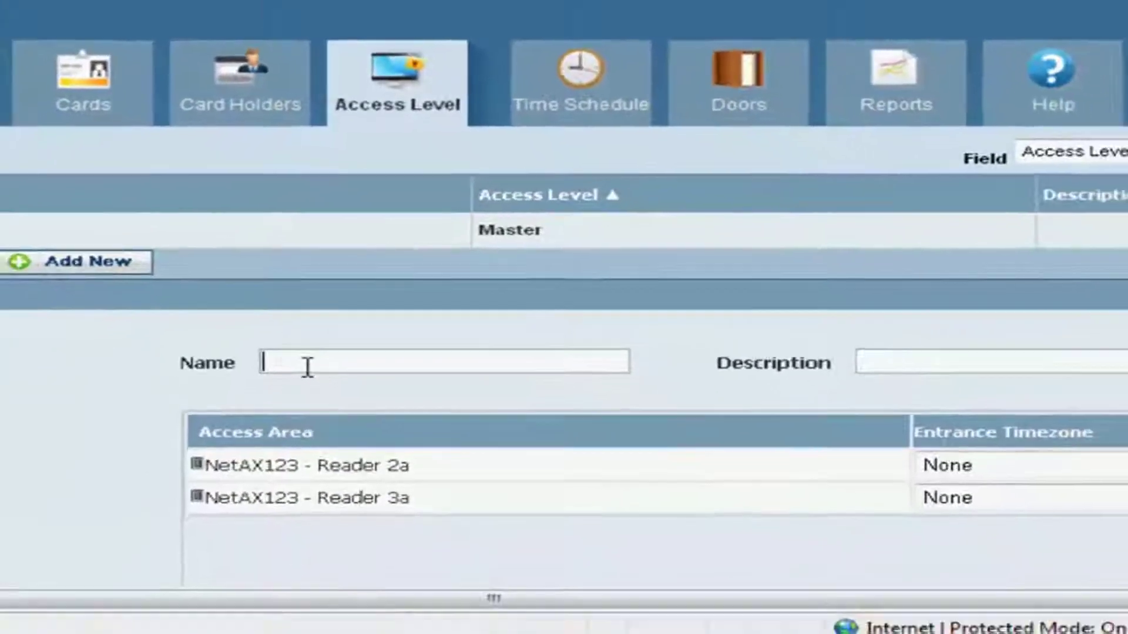
type("T")
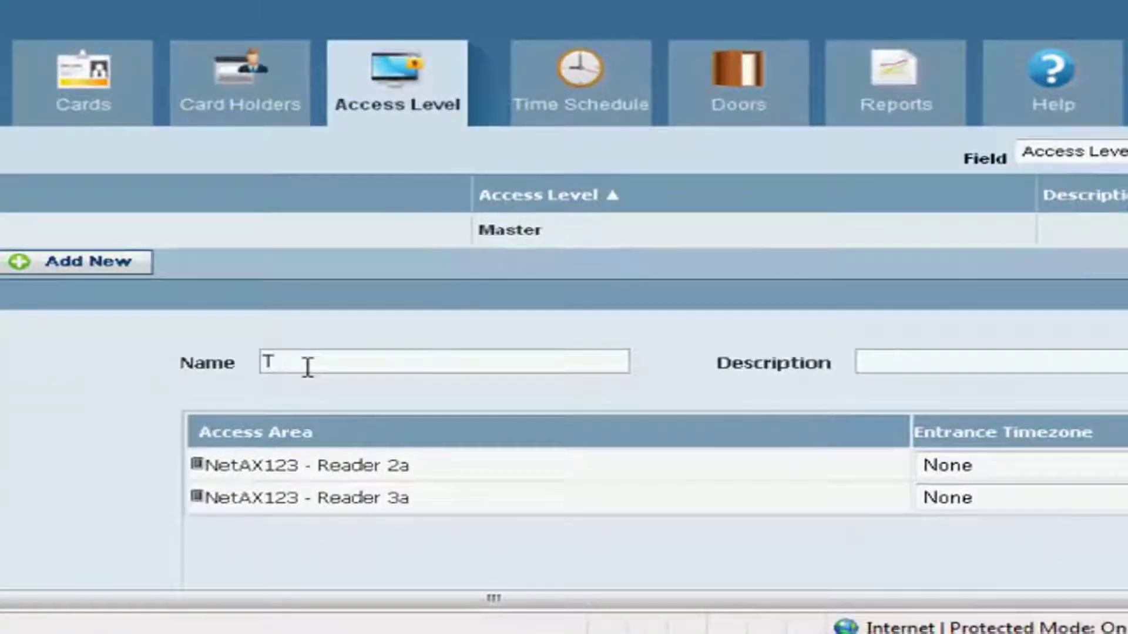
type("otal")
left_click(894, 361)
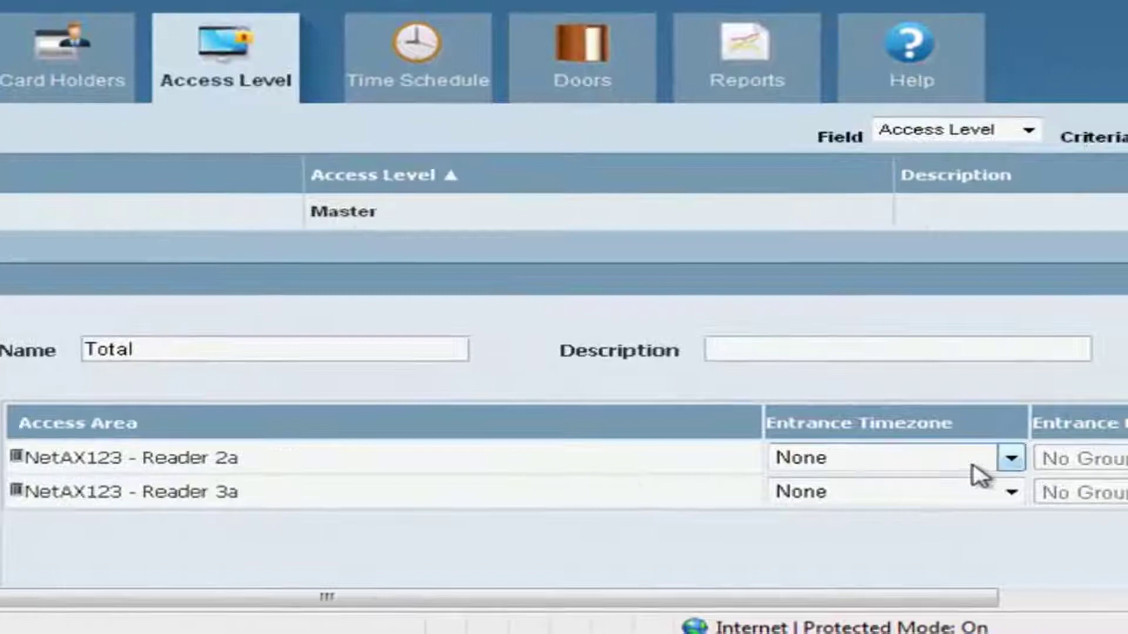
Step: Set NetAX123 - Reader 2a's entrance timezone to Always On and save the Total access level
left_click(1011, 459)
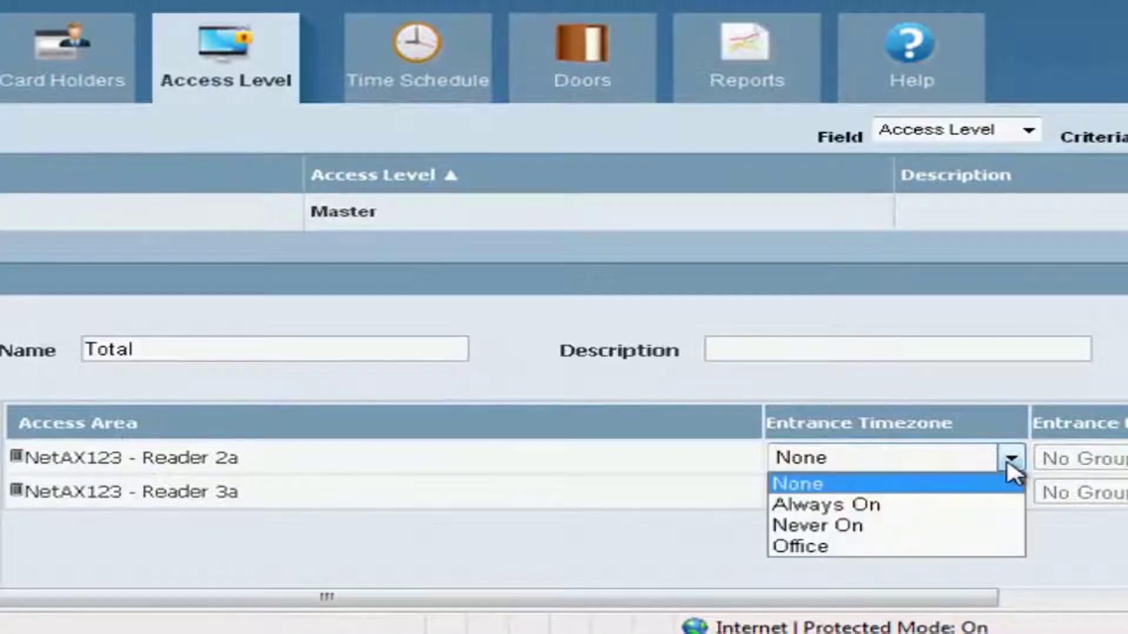
left_click(970, 505)
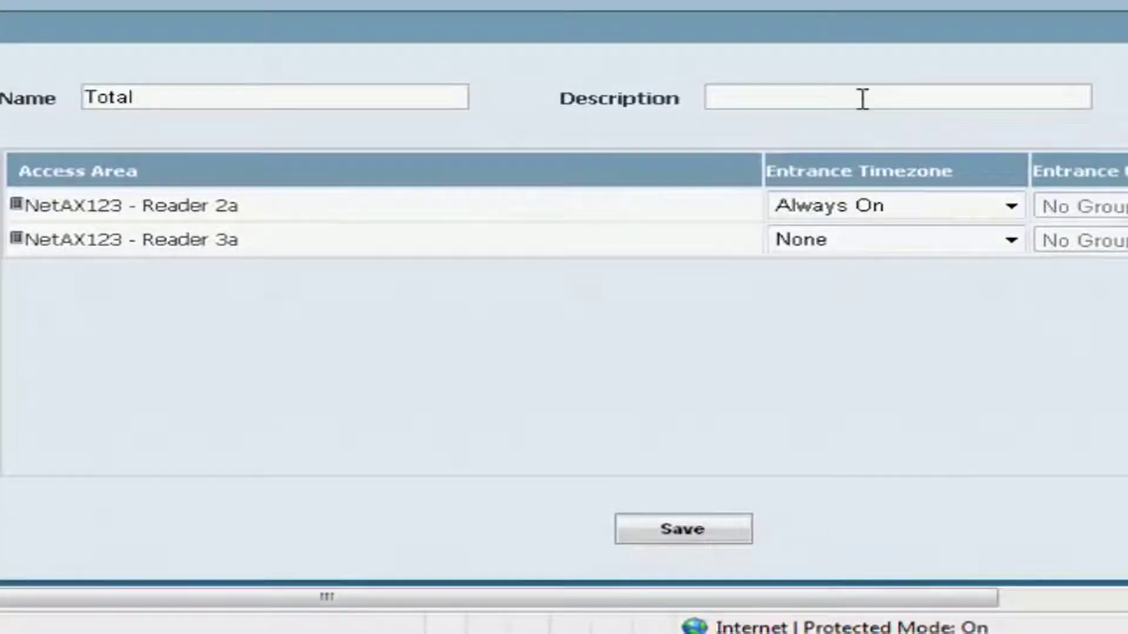
left_click(710, 539)
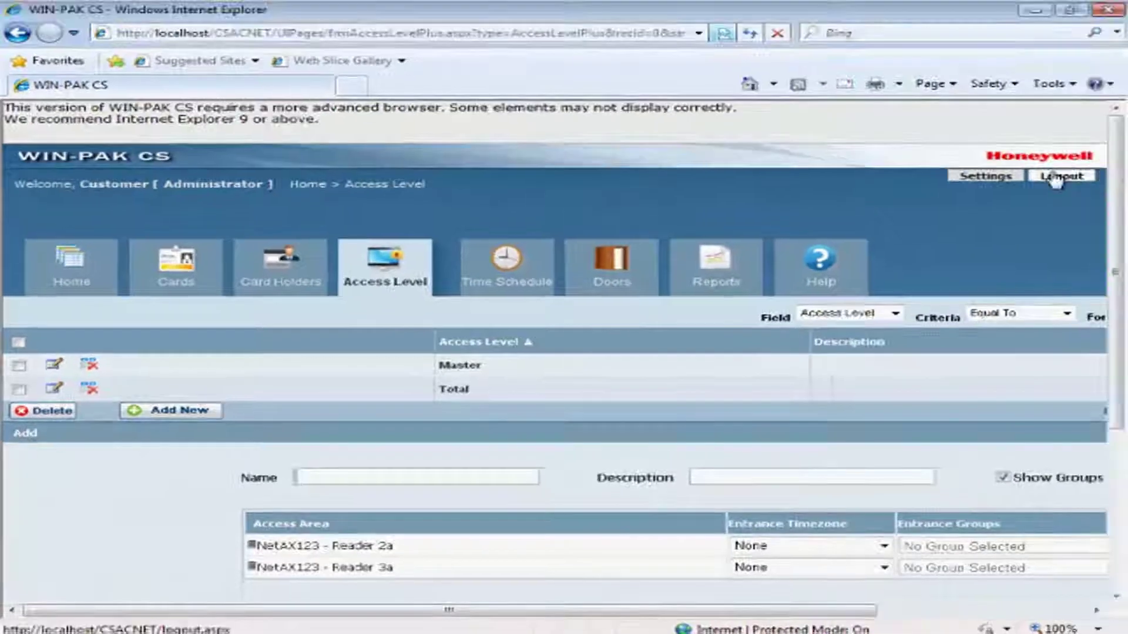
Step: Log out of the session to return to the login page
left_click(1061, 177)
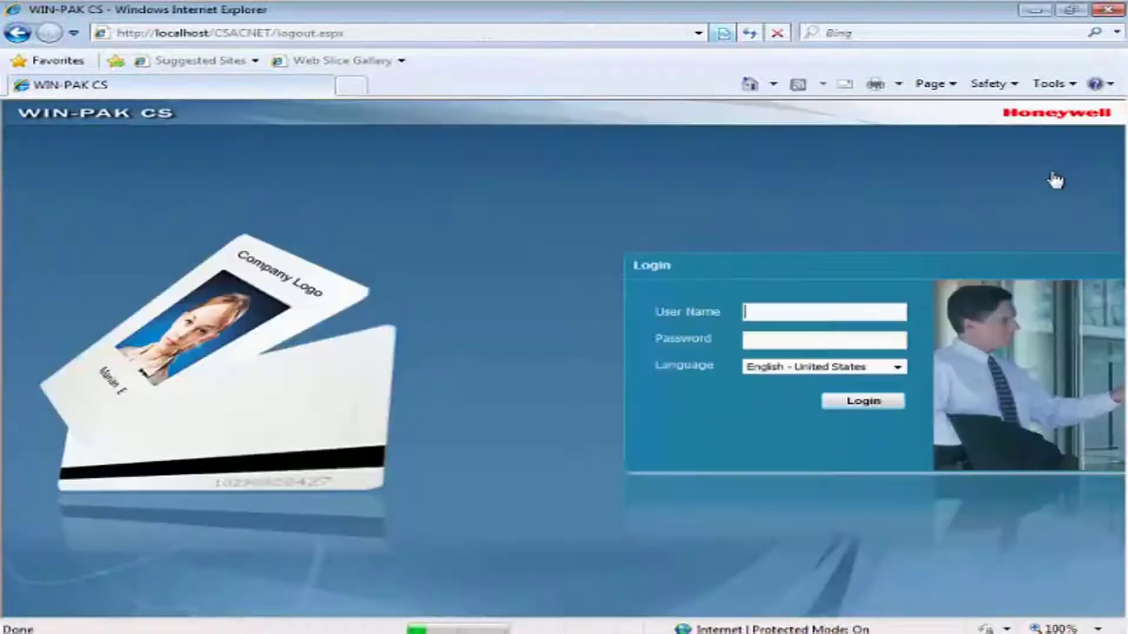